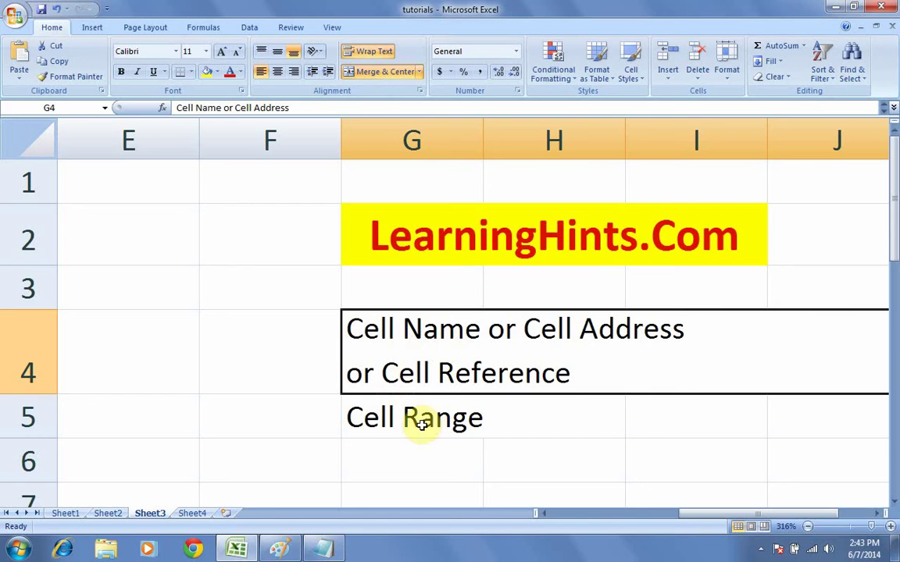
# - Switch to Sheet4 of the 'tutorials' workbook
pyautogui.click(192, 514)
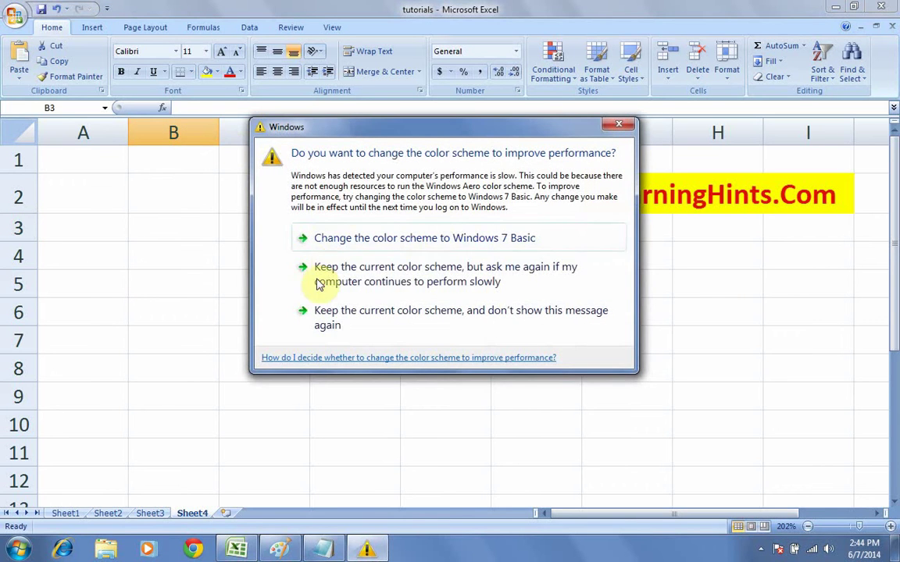
# - Keep the current colour scheme and stop the Windows warning from appearing again
pyautogui.click(312, 311)
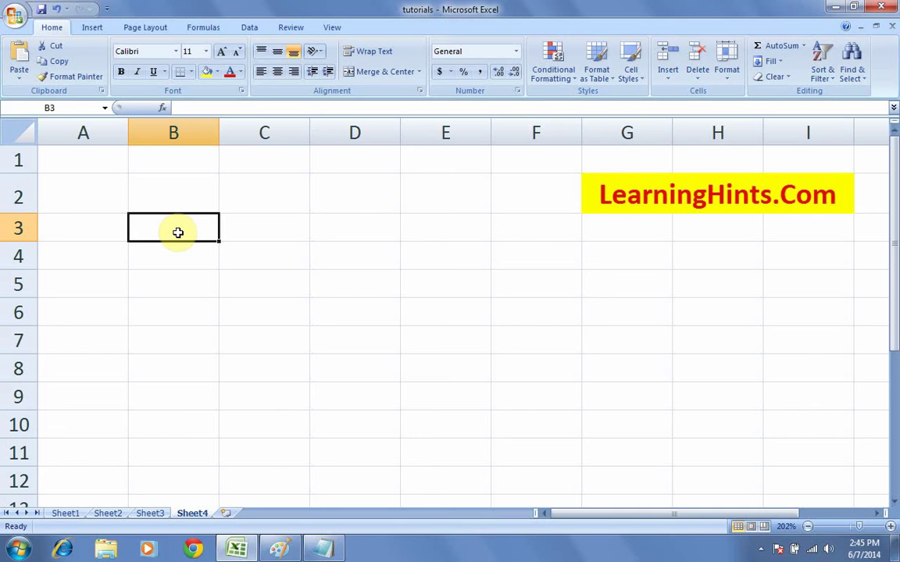
pyautogui.click(175, 133)
pyautogui.click(192, 231)
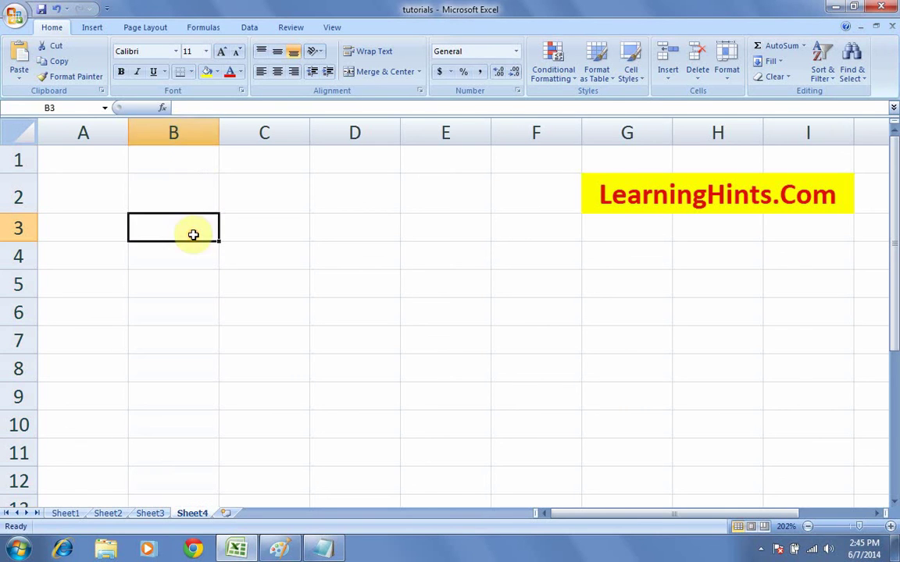
pyautogui.click(19, 228)
pyautogui.click(160, 229)
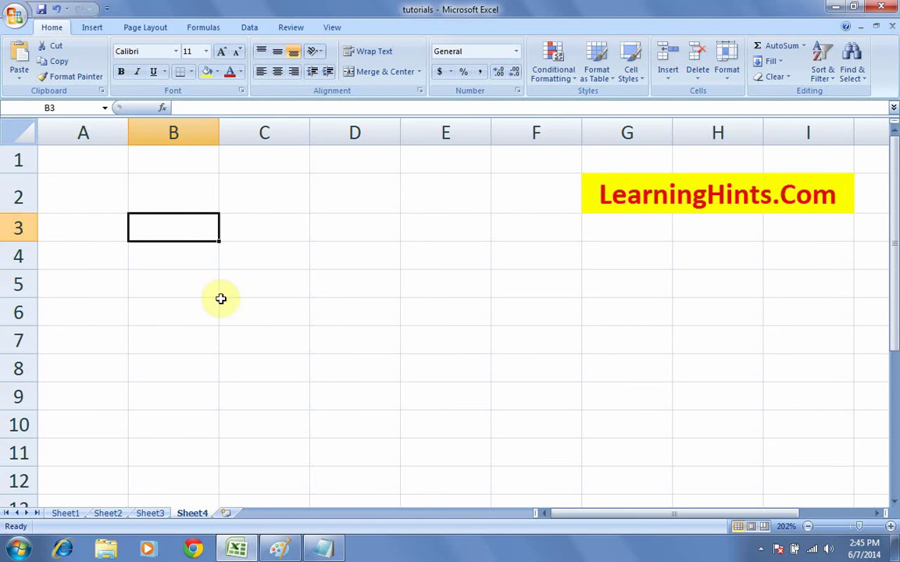
pyautogui.click(322, 550)
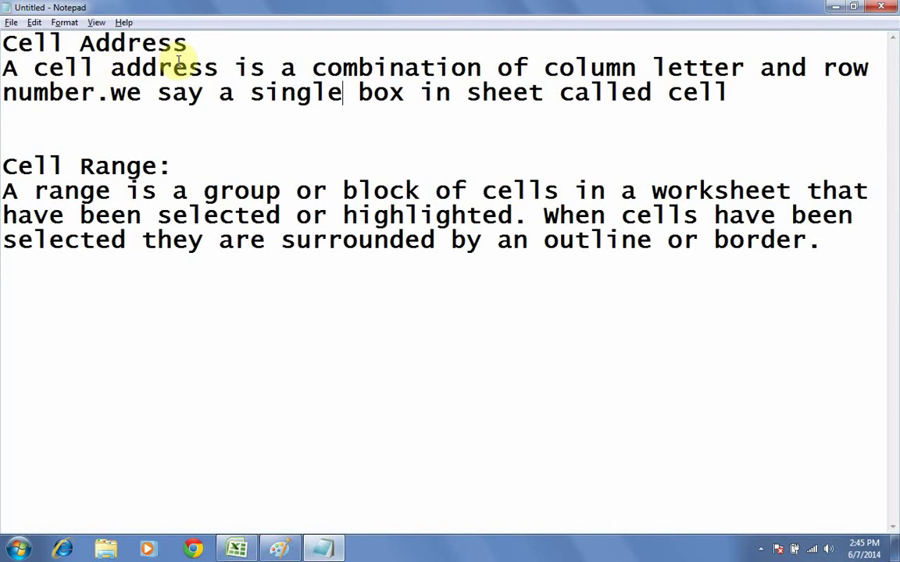
pyautogui.moveTo(188, 44); pyautogui.dragTo(5, 43)
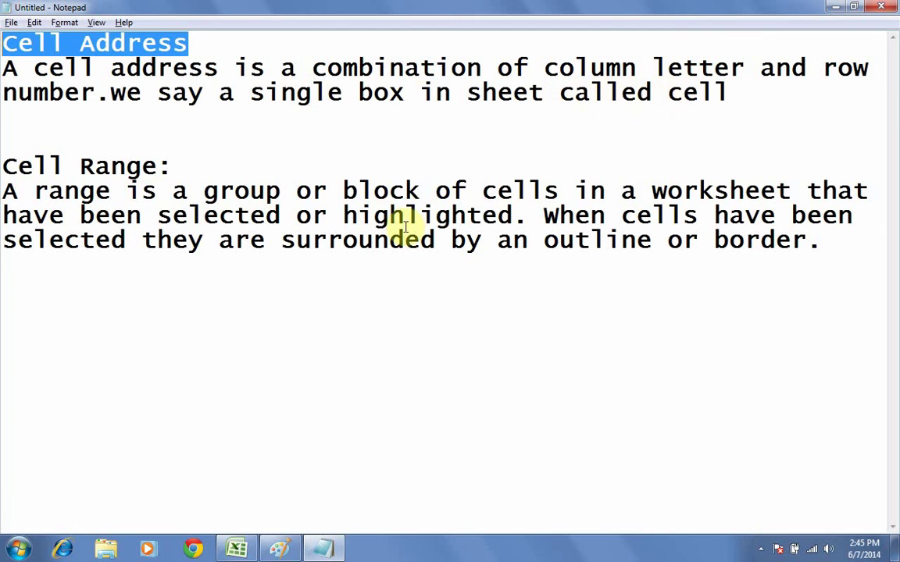
pyautogui.click(236, 549)
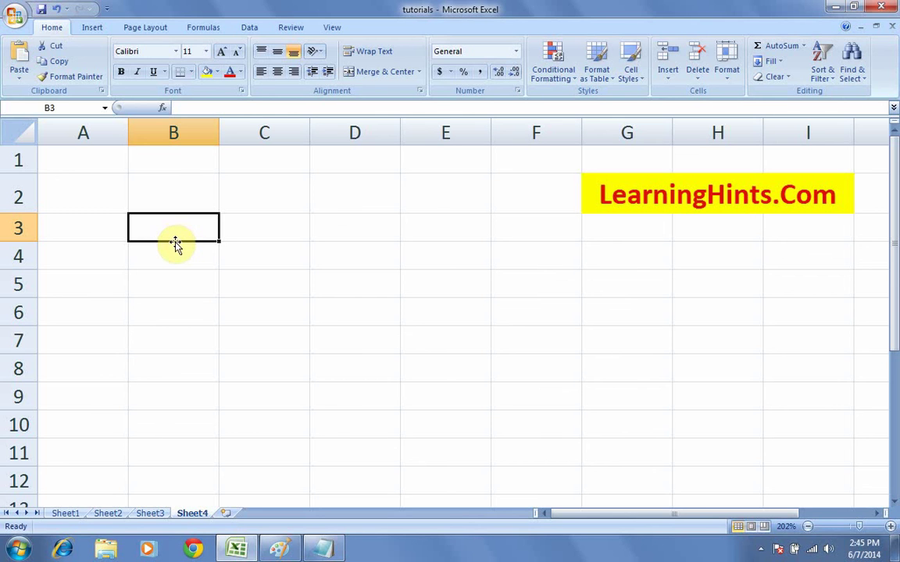
# - In Paint, draw red lines from column B and row 3 meeting at B3, labelled B3
pyautogui.click(279, 549)
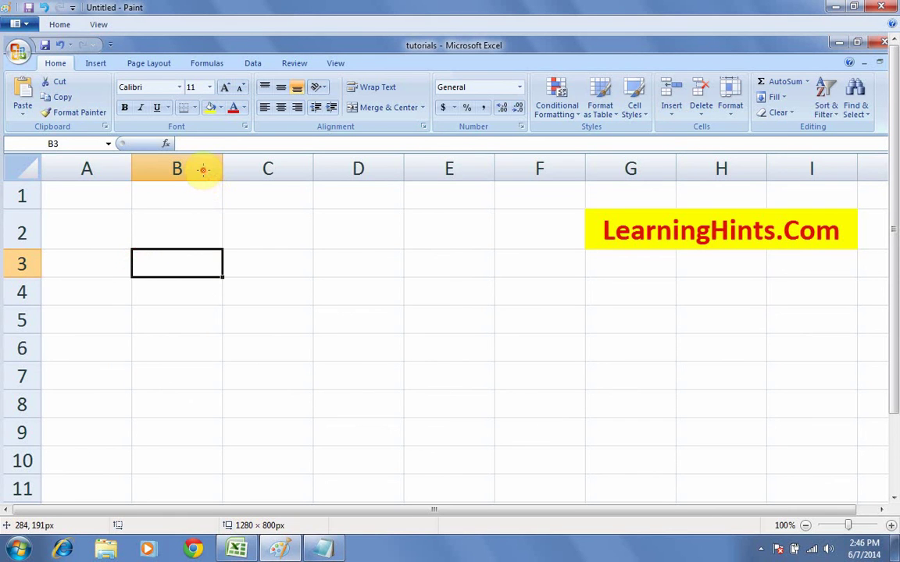
pyautogui.moveTo(202, 170); pyautogui.dragTo(203, 248)
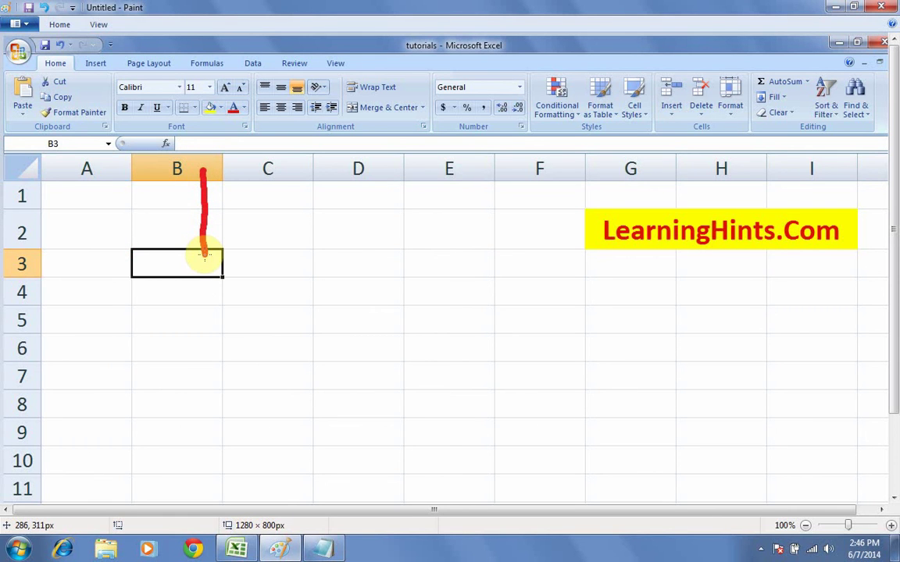
pyautogui.moveTo(31, 269); pyautogui.dragTo(135, 270)
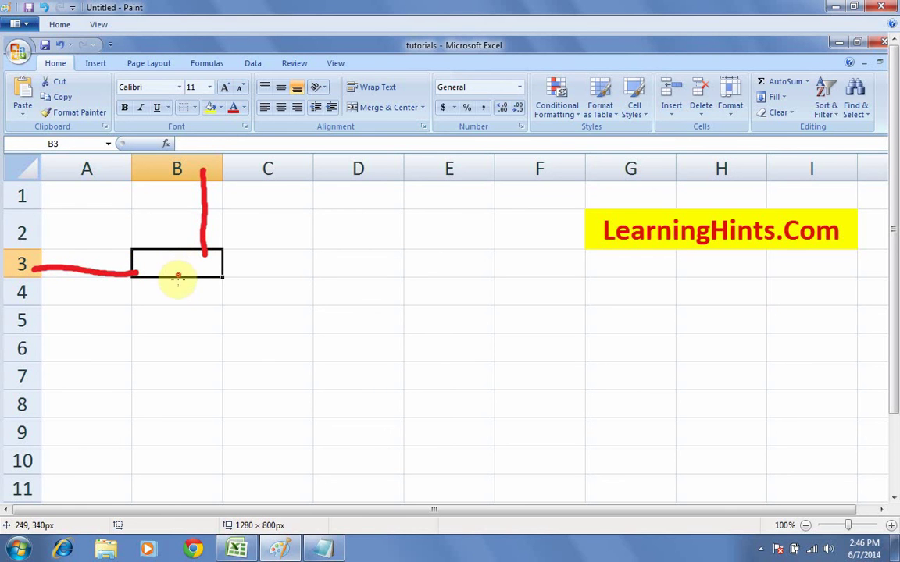
pyautogui.moveTo(166, 291)
pyautogui.mouseDown()
pyautogui.moveTo(178, 316)
pyautogui.moveTo(200, 292)
pyautogui.moveTo(221, 306)
pyautogui.moveTo(210, 316)
pyautogui.mouseUp()
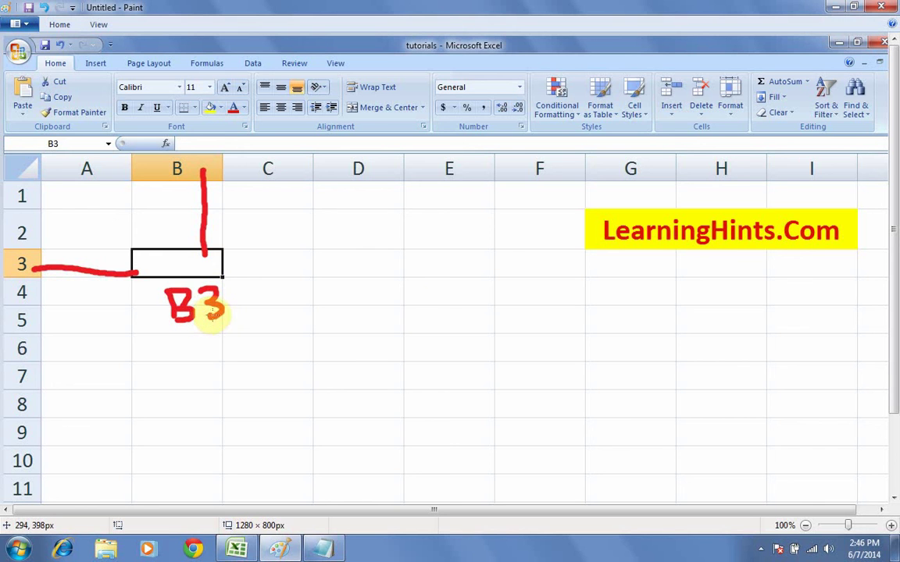
# - Circle cell E4 in red, add an arrow from column E, and label it E4
pyautogui.moveTo(397, 283)
pyautogui.mouseDown()
pyautogui.moveTo(500, 283)
pyautogui.moveTo(451, 327)
pyautogui.mouseUp()
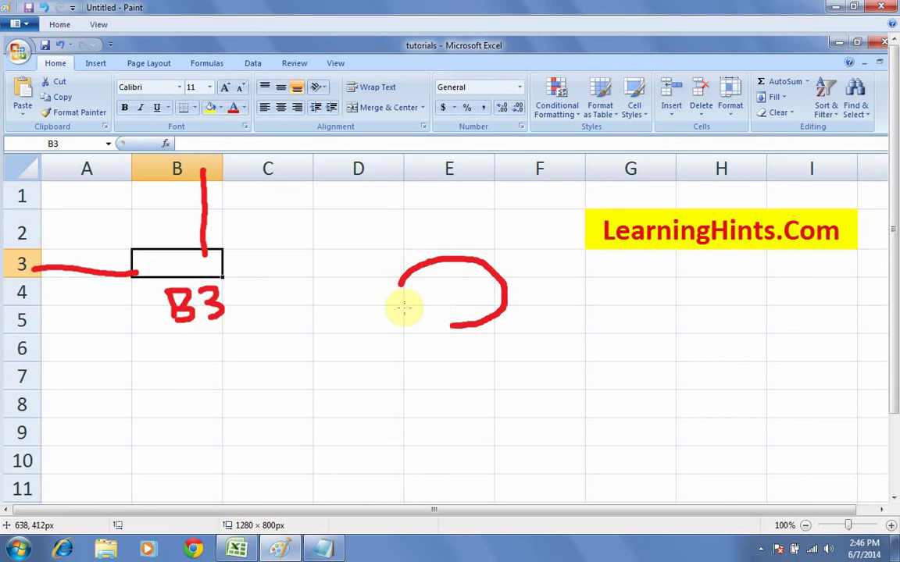
pyautogui.moveTo(404, 308); pyautogui.dragTo(396, 281)
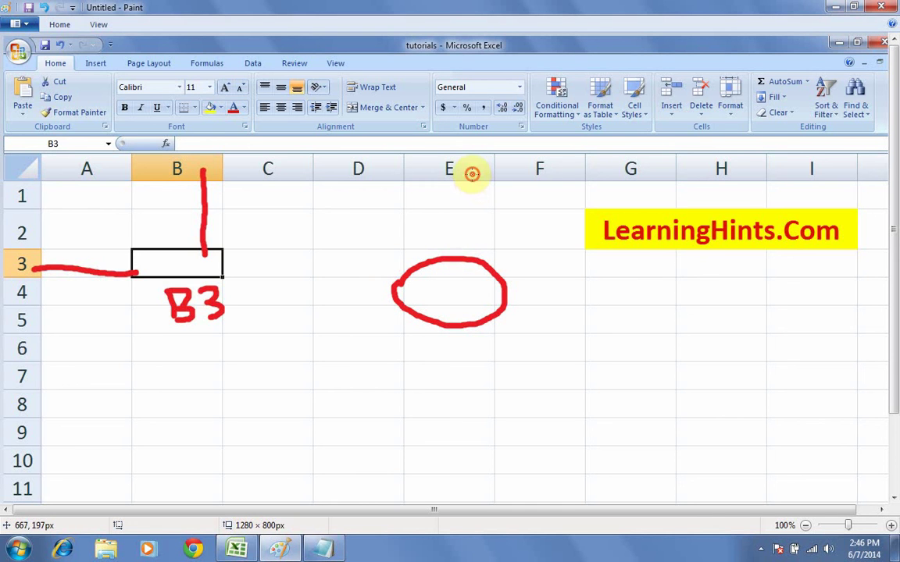
pyautogui.moveTo(472, 173)
pyautogui.mouseDown()
pyautogui.moveTo(462, 281)
pyautogui.moveTo(473, 287)
pyautogui.moveTo(195, 325)
pyautogui.moveTo(29, 285)
pyautogui.mouseUp()
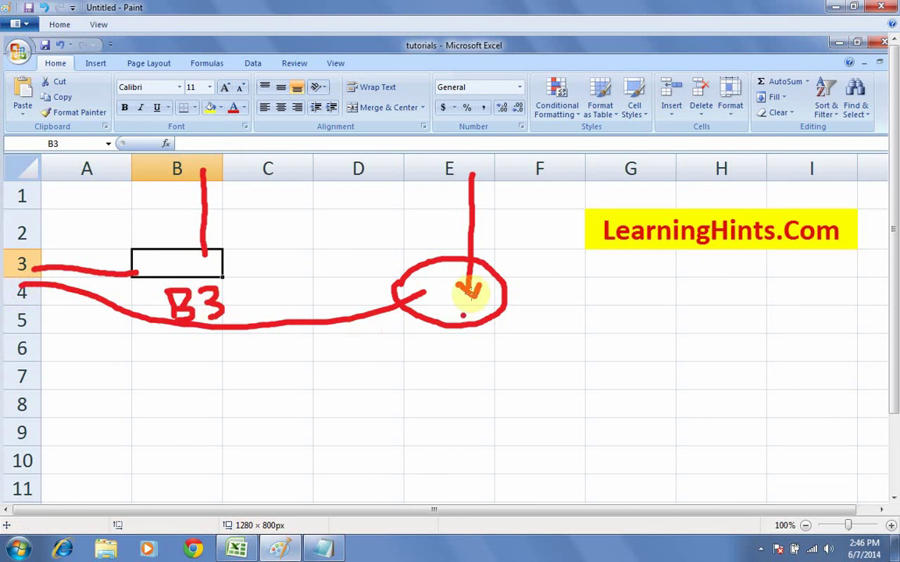
pyautogui.click(449, 171)
pyautogui.moveTo(514, 322)
pyautogui.mouseDown()
pyautogui.moveTo(517, 348)
pyautogui.moveTo(528, 315)
pyautogui.moveTo(537, 317)
pyautogui.moveTo(517, 345)
pyautogui.moveTo(542, 311)
pyautogui.moveTo(568, 321)
pyautogui.moveTo(569, 351)
pyautogui.mouseUp()
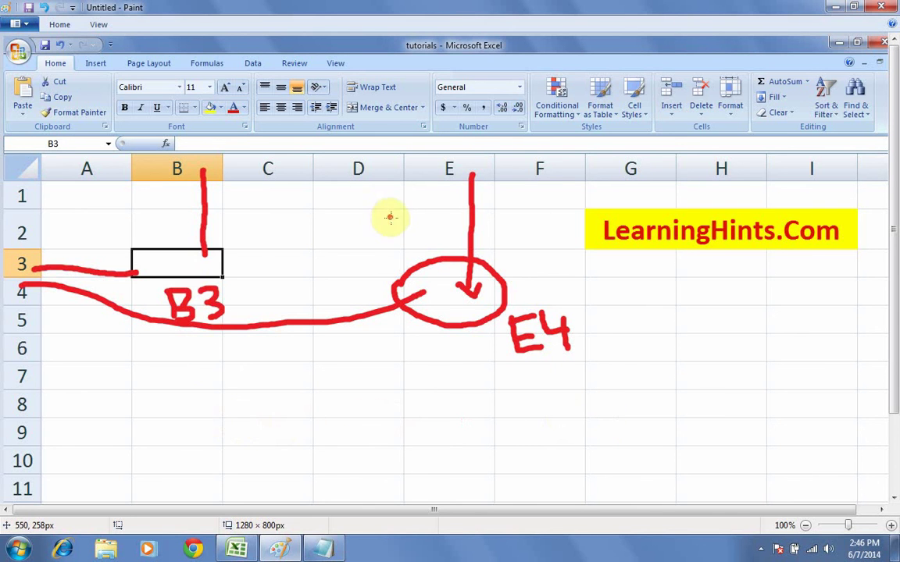
# - Draw a red X in D2 with lines from column D and row 2, labelled D2
pyautogui.moveTo(353, 222)
pyautogui.mouseDown()
pyautogui.moveTo(341, 235)
pyautogui.moveTo(360, 239)
pyautogui.mouseUp()
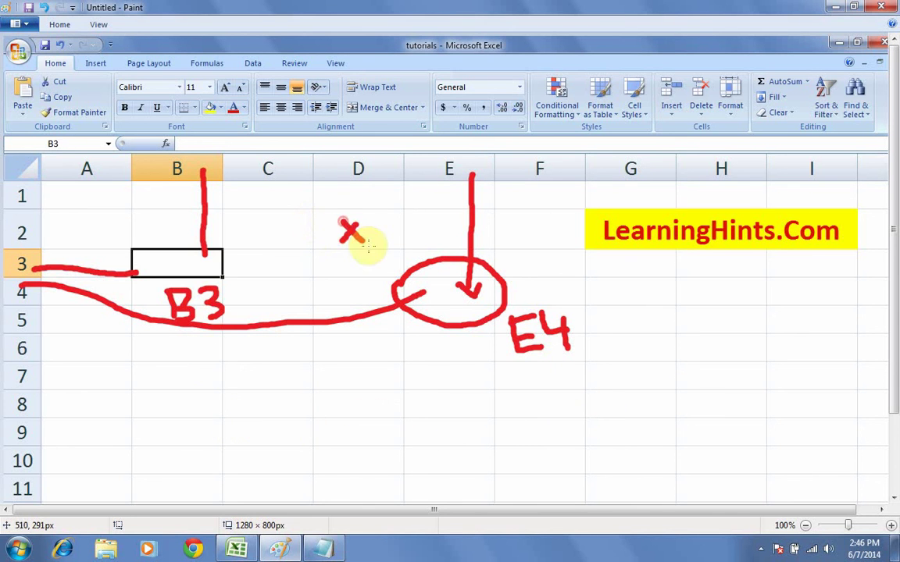
pyautogui.moveTo(378, 166); pyautogui.dragTo(383, 225)
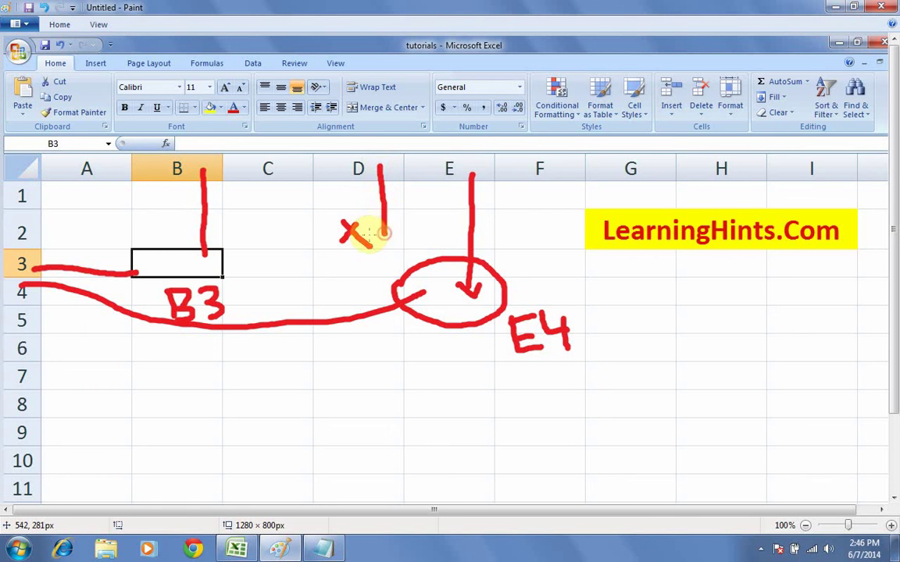
pyautogui.moveTo(21, 232); pyautogui.dragTo(322, 232)
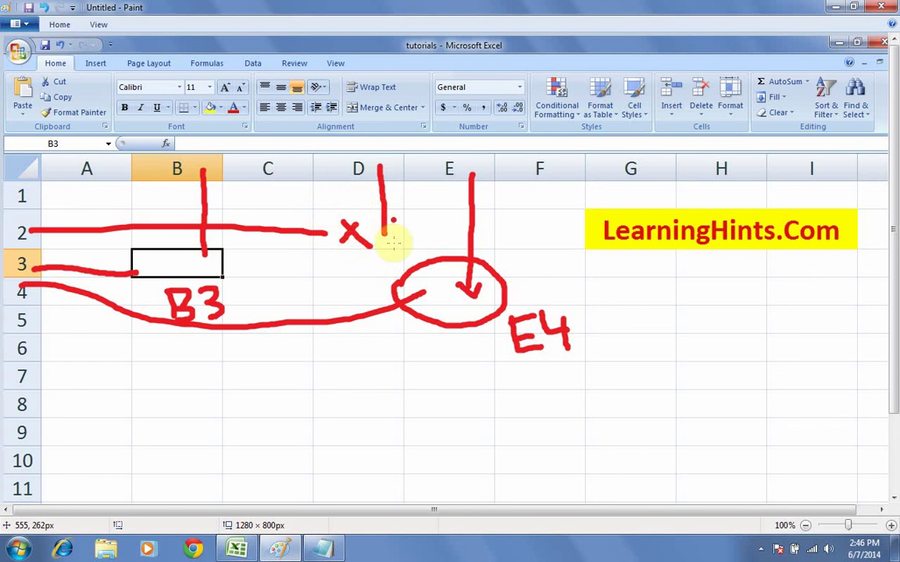
pyautogui.moveTo(401, 218)
pyautogui.mouseDown()
pyautogui.moveTo(400, 239)
pyautogui.moveTo(418, 226)
pyautogui.moveTo(402, 239)
pyautogui.moveTo(449, 232)
pyautogui.mouseUp()
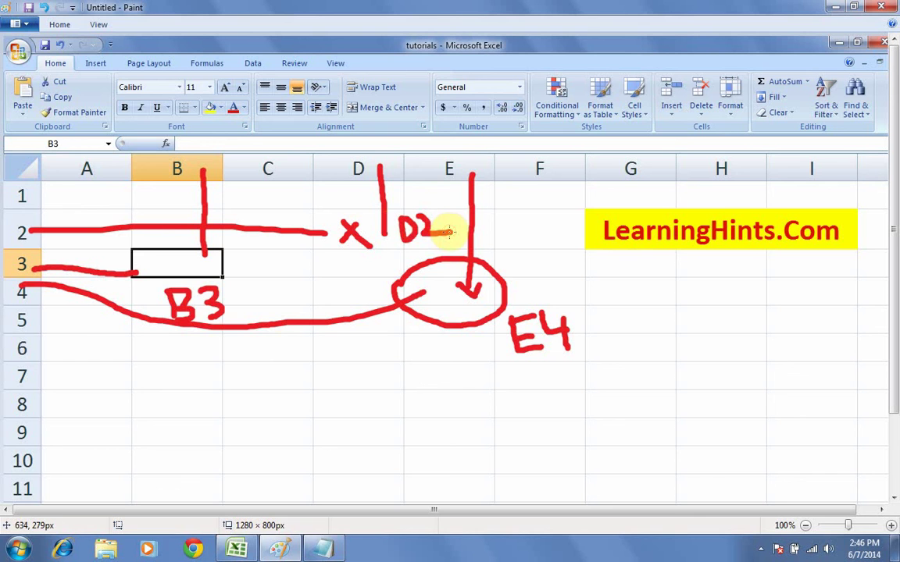
# - Look over the cell range notes in Notepad, then return to Excel's Sheet4
pyautogui.click(321, 549)
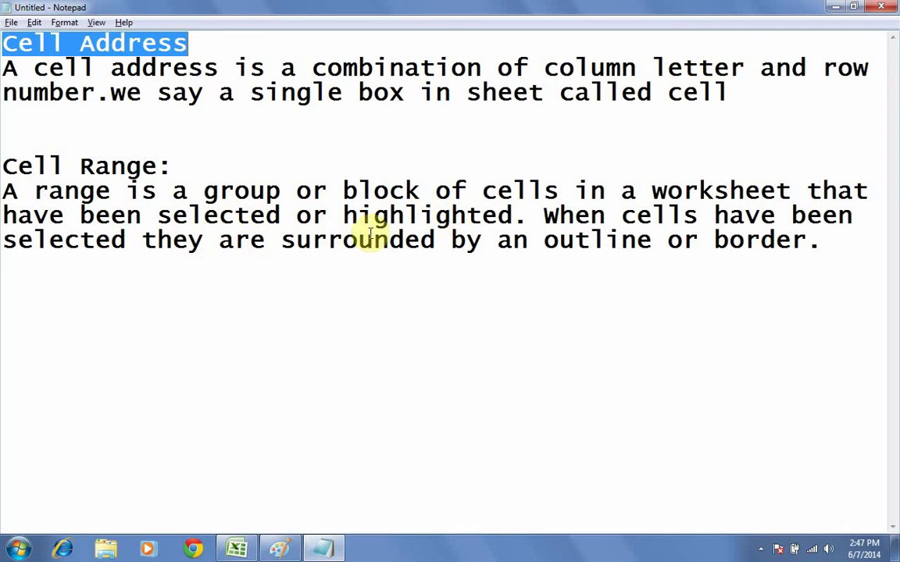
pyautogui.click(252, 551)
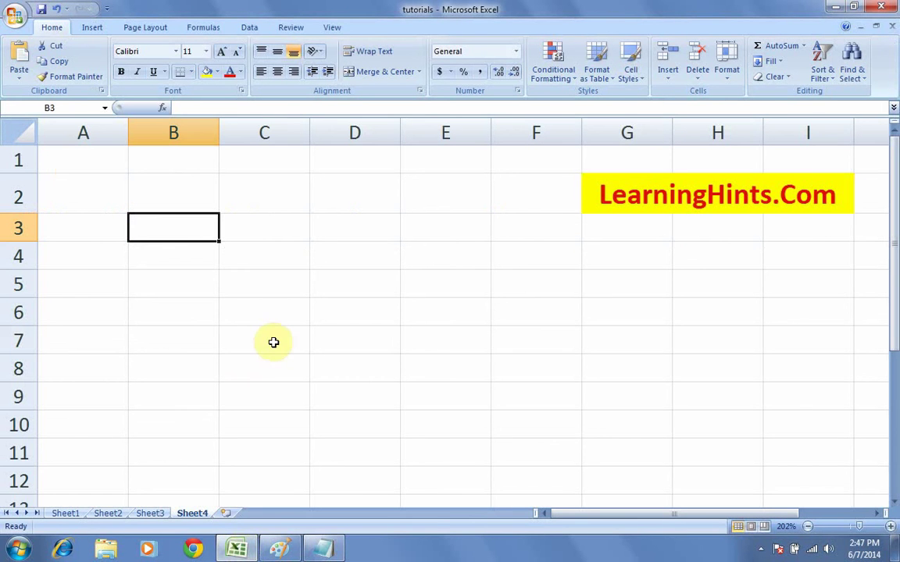
# - Select cell D2 and enter the text D2 in it
pyautogui.click(350, 202)
pyautogui.moveTo(350, 202); pyautogui.dragTo(360, 396)
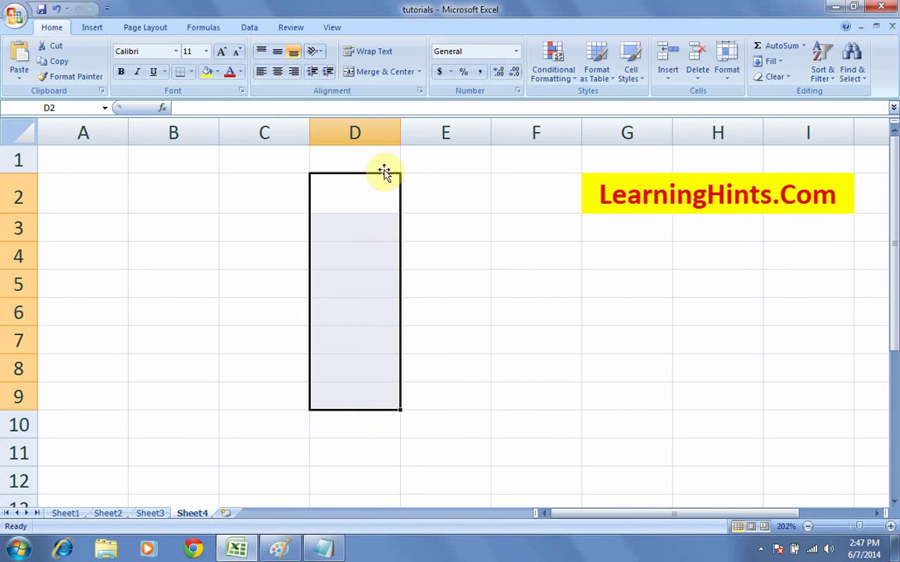
pyautogui.click(356, 203)
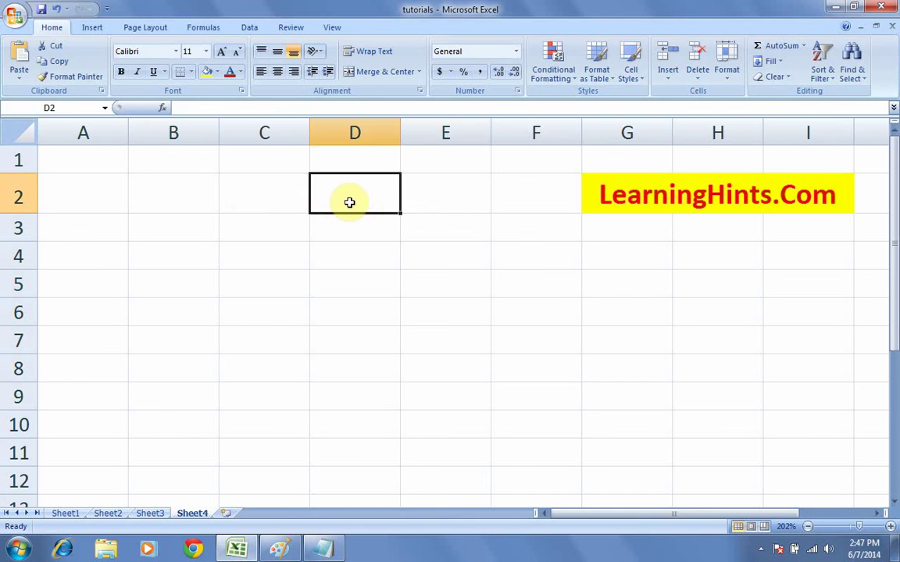
pyautogui.click(353, 226)
pyautogui.click(353, 260)
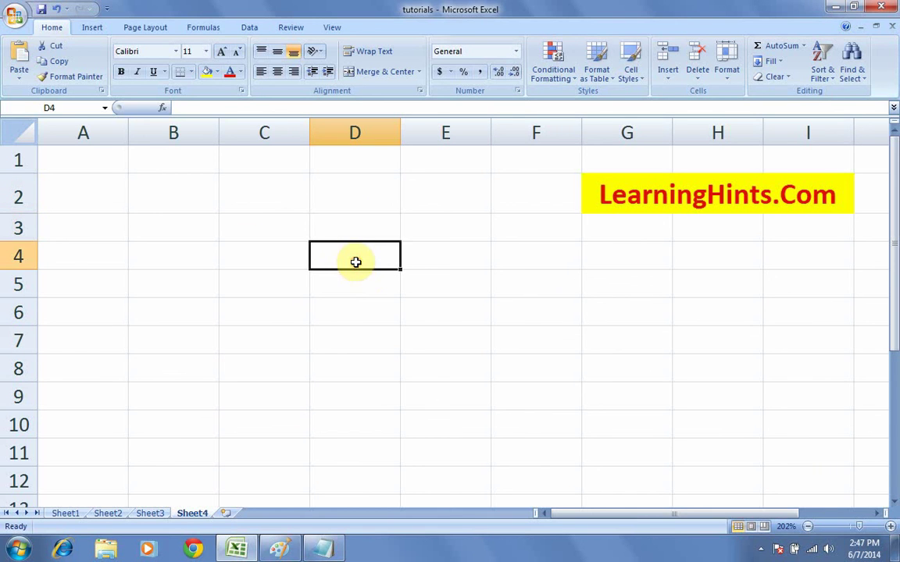
pyautogui.click(349, 203)
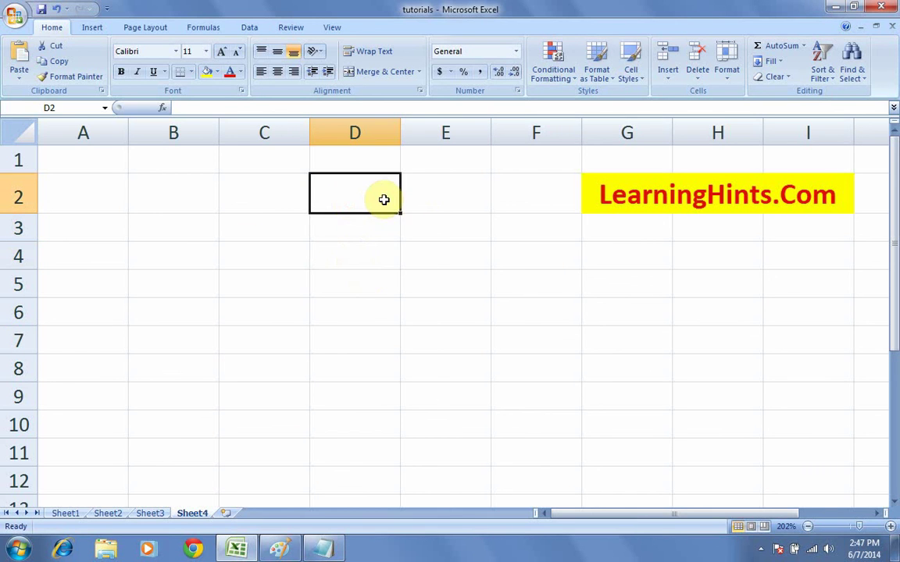
pyautogui.write('D2')
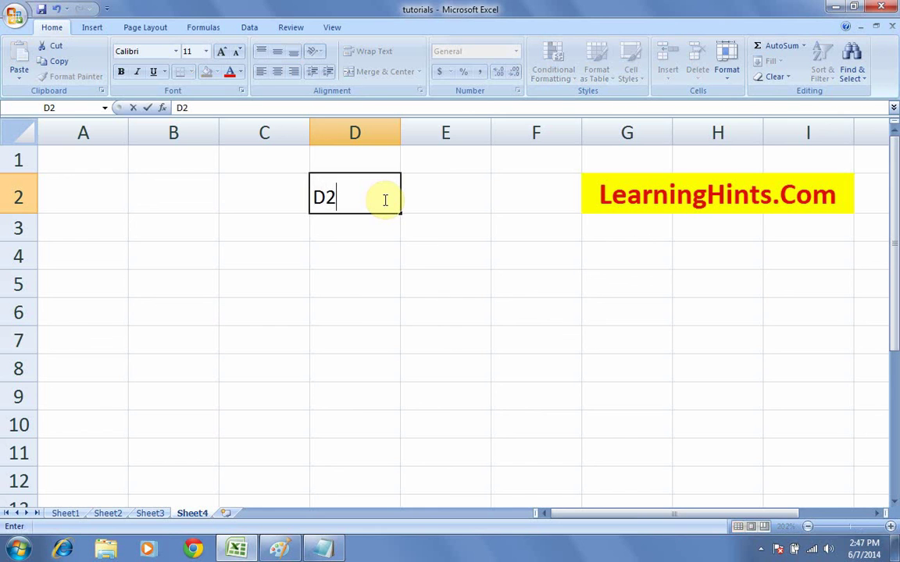
pyautogui.click(352, 225)
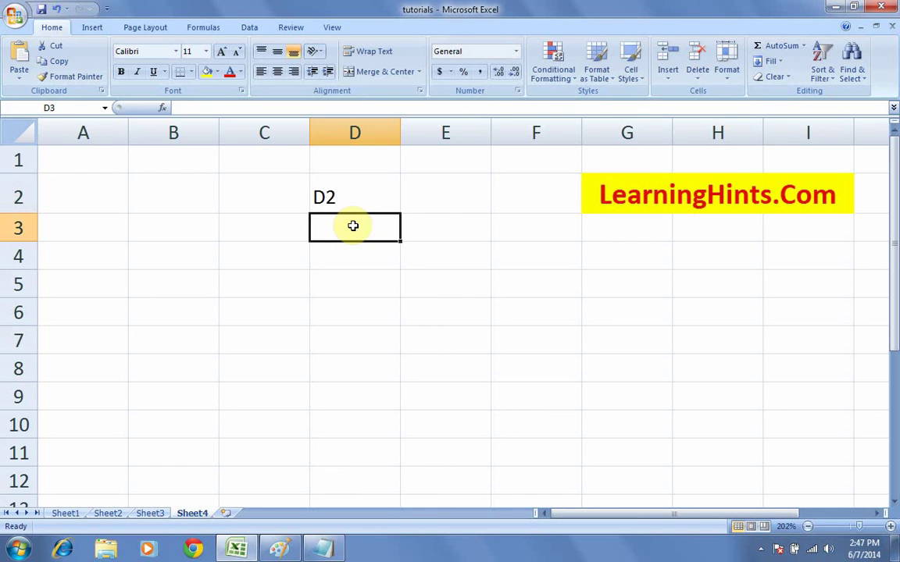
# - Fill D3, D4 and D5 with their own labels, then select the range D2:D5
pyautogui.write('D3')
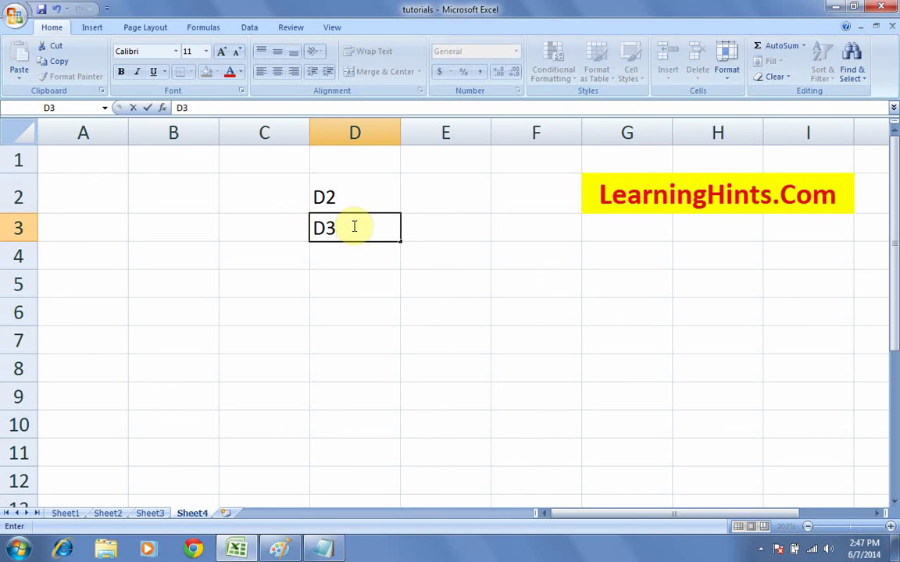
pyautogui.click(335, 258)
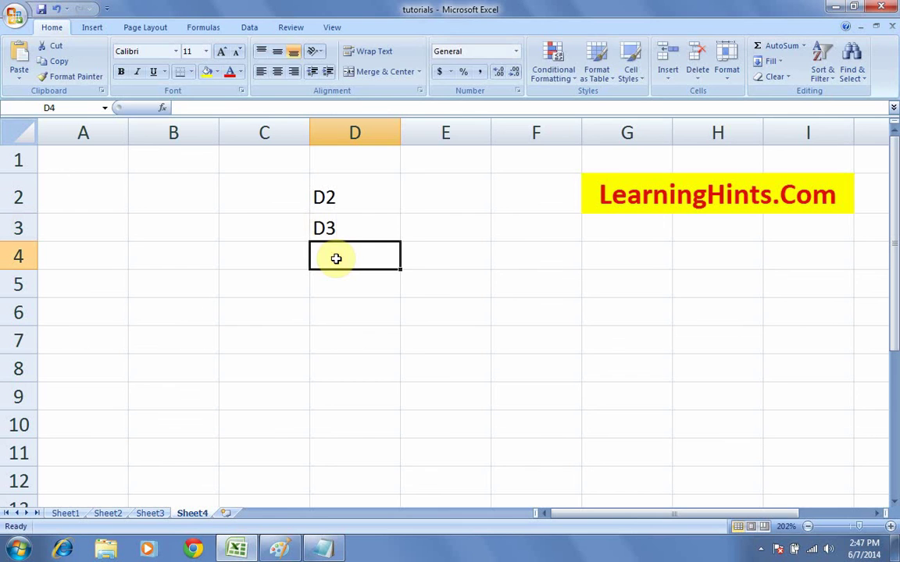
pyautogui.write('D4')
pyautogui.press('Return')
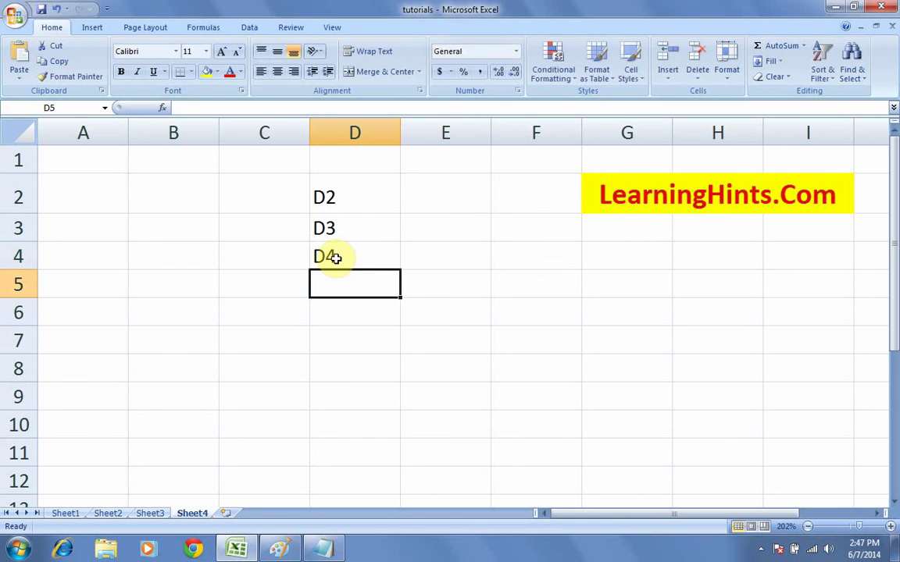
pyautogui.write('D5')
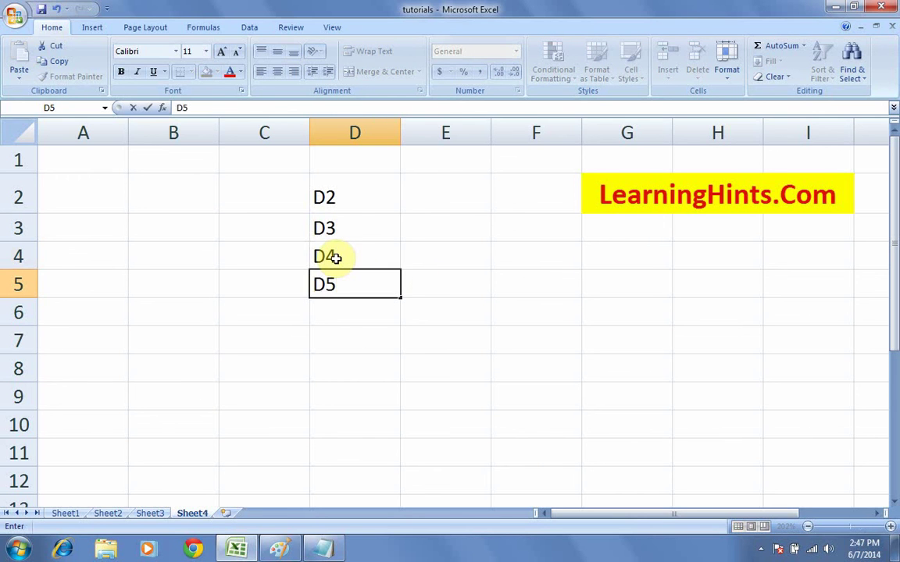
pyautogui.click(434, 284)
pyautogui.moveTo(359, 197); pyautogui.dragTo(360, 286)
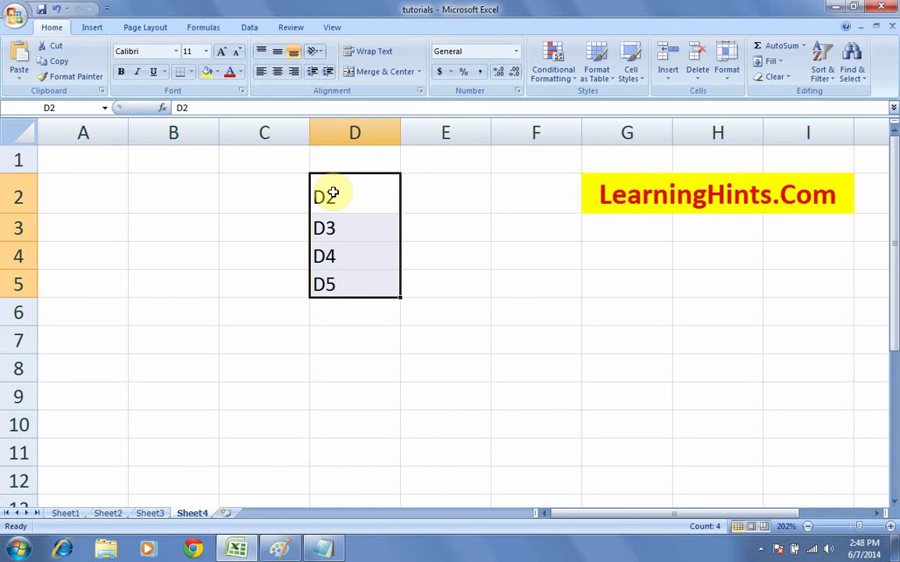
# - Type the reference D2:D5 into cell E7, then select cell D5
pyautogui.click(439, 337)
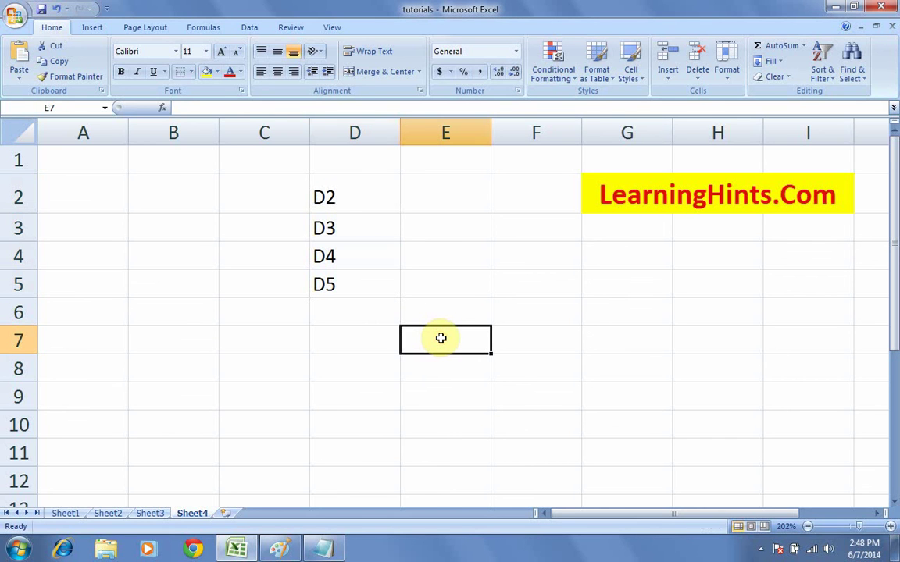
pyautogui.write('D2:D5')
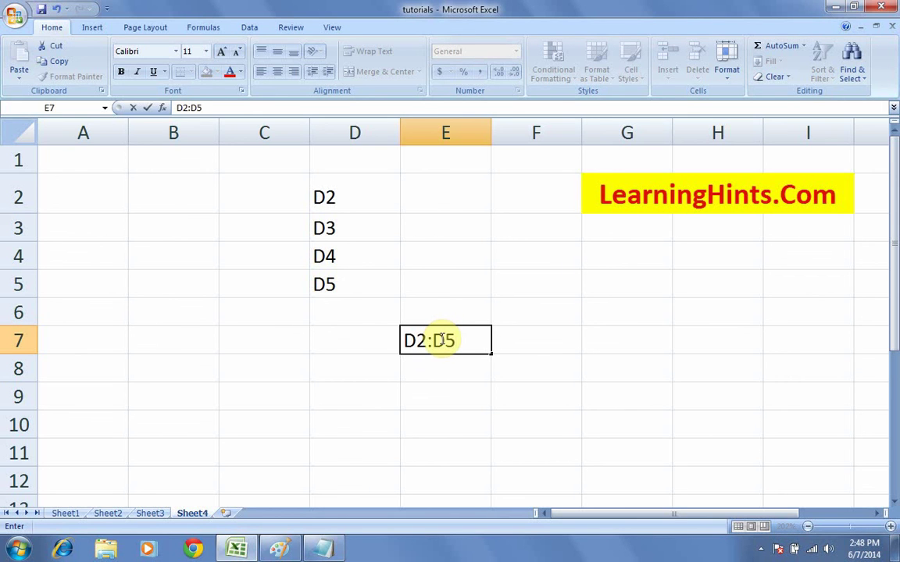
pyautogui.click(552, 357)
pyautogui.click(439, 340)
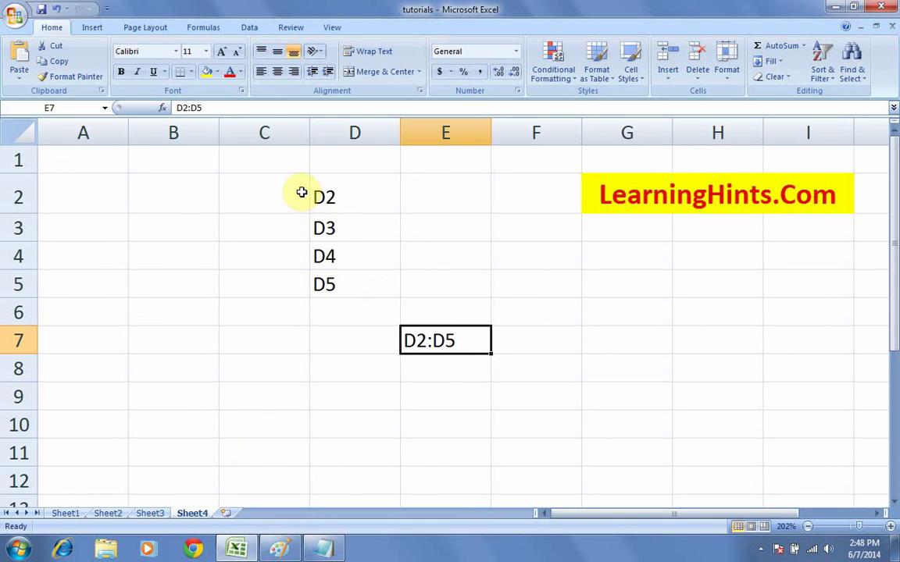
pyautogui.click(344, 284)
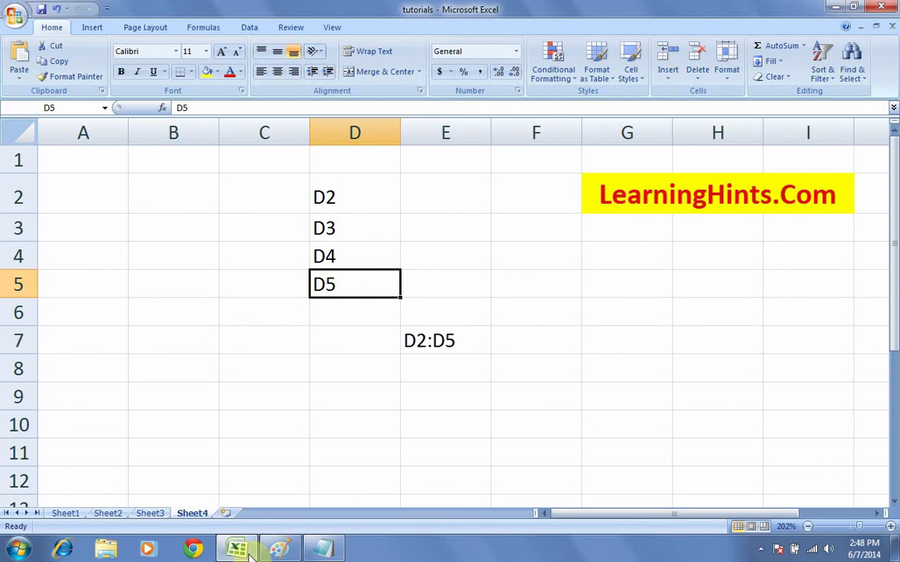
# - In Paint, undo the old red E4 annotation strokes
pyautogui.click(280, 549)
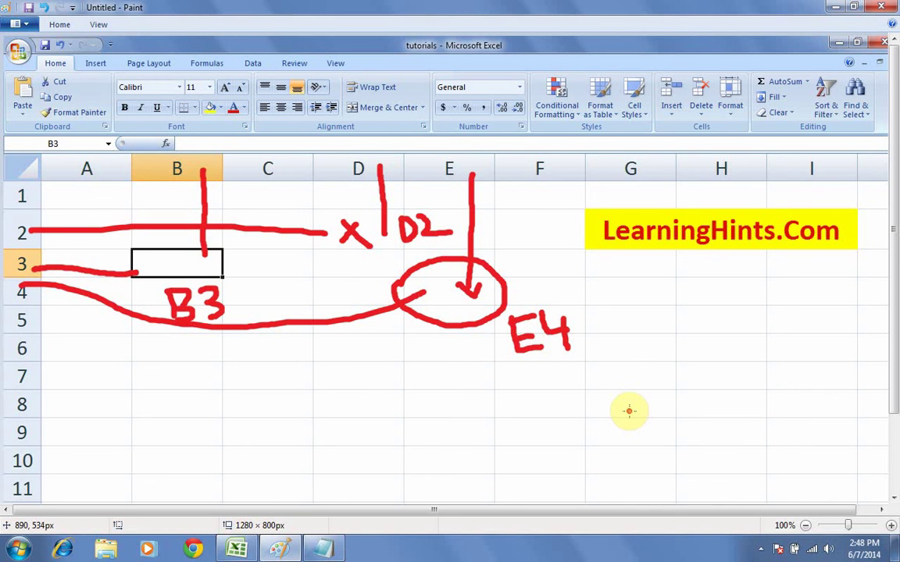
pyautogui.hotkey('ctrl', 'z')
pyautogui.hotkey('ctrl', 'z')
pyautogui.hotkey('ctrl', 'z')
pyautogui.hotkey('ctrl', 'z')
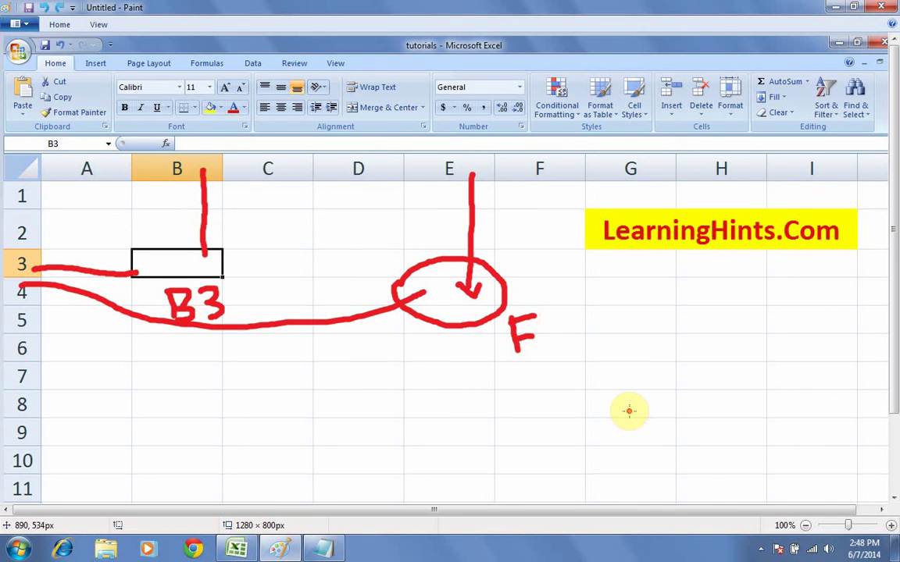
pyautogui.hotkey('ctrl', 'z')
pyautogui.hotkey('ctrl', 'z')
pyautogui.hotkey('ctrl', 'z')
pyautogui.hotkey('ctrl', 'z')
pyautogui.hotkey('ctrl', 'z')
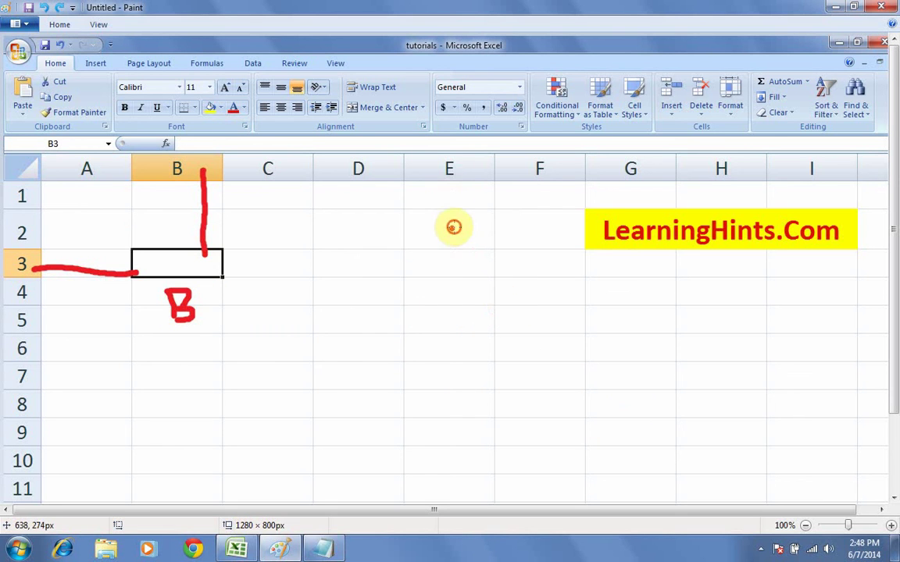
# - Mark cells E2 through E6 with red crosses and enclose them in one oval
pyautogui.moveTo(444, 226)
pyautogui.mouseDown()
pyautogui.moveTo(462, 244)
pyautogui.moveTo(445, 244)
pyautogui.moveTo(462, 273)
pyautogui.mouseUp()
pyautogui.moveTo(461, 254)
pyautogui.mouseDown()
pyautogui.moveTo(452, 273)
pyautogui.moveTo(466, 311)
pyautogui.moveTo(453, 309)
pyautogui.mouseUp()
pyautogui.moveTo(459, 314); pyautogui.dragTo(473, 335)
pyautogui.moveTo(470, 312); pyautogui.dragTo(463, 362)
pyautogui.moveTo(458, 345); pyautogui.dragTo(450, 354)
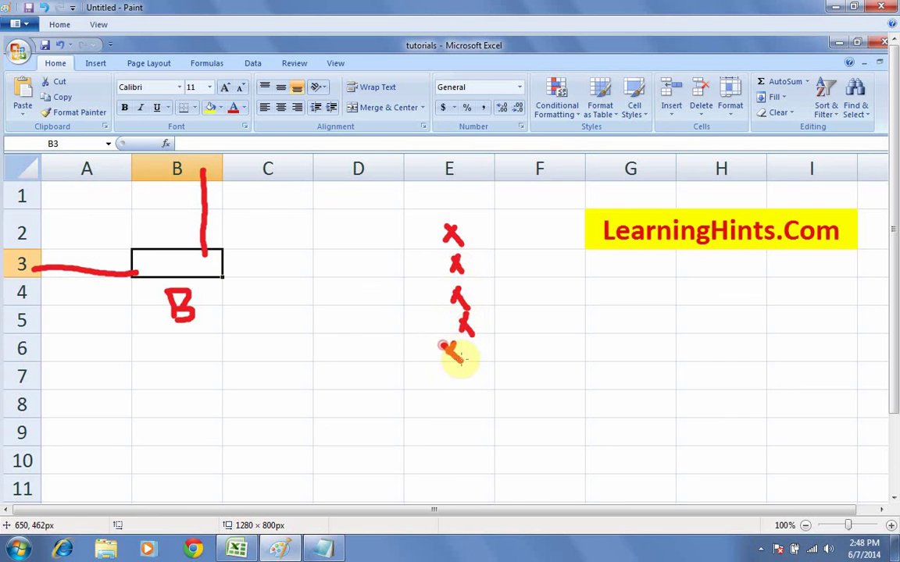
pyautogui.moveTo(395, 207)
pyautogui.mouseDown()
pyautogui.moveTo(478, 197)
pyautogui.moveTo(468, 400)
pyautogui.moveTo(386, 214)
pyautogui.moveTo(400, 207)
pyautogui.mouseUp()
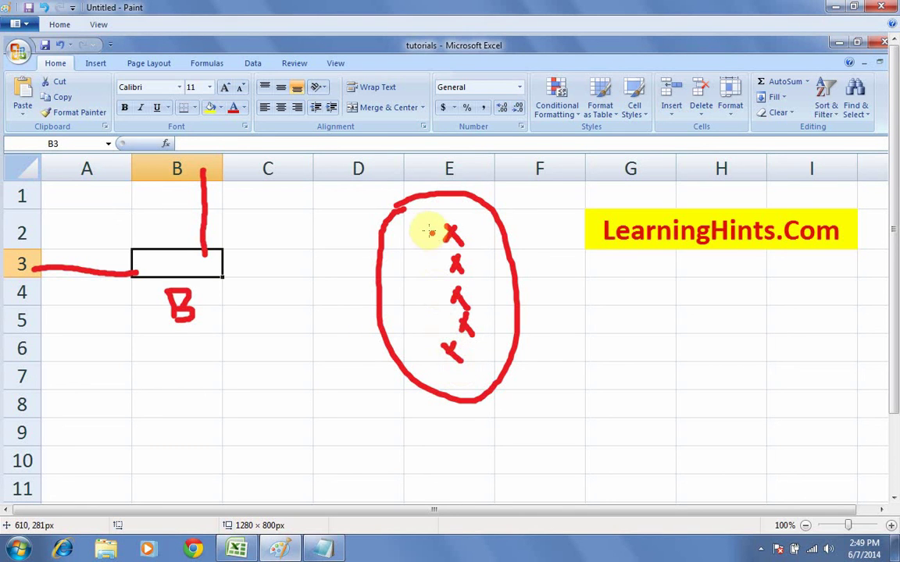
# - Circle the E2 and E6 crosses and label the top one E2 with column and row lines
pyautogui.moveTo(430, 232)
pyautogui.mouseDown()
pyautogui.moveTo(463, 211)
pyautogui.moveTo(426, 225)
pyautogui.mouseUp()
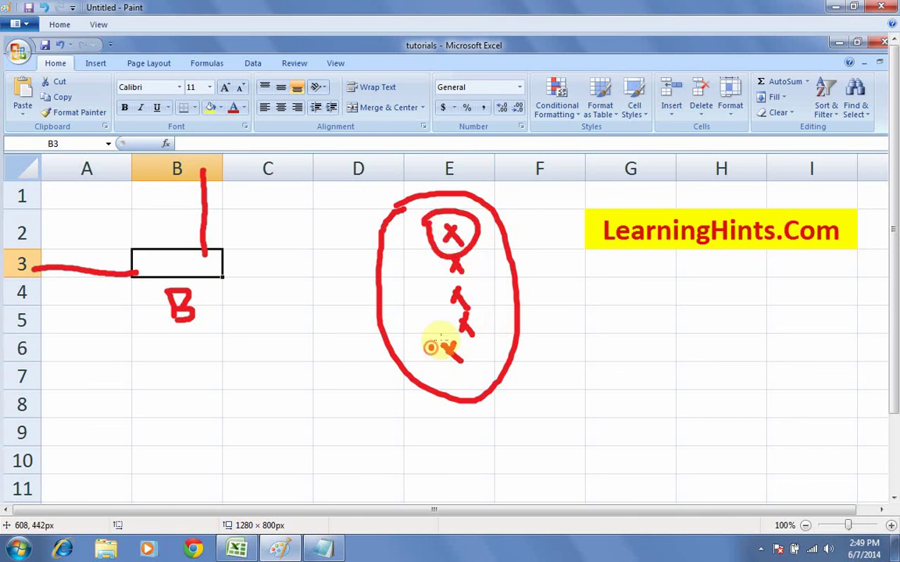
pyautogui.moveTo(430, 348)
pyautogui.mouseDown()
pyautogui.moveTo(453, 372)
pyautogui.moveTo(431, 340)
pyautogui.mouseUp()
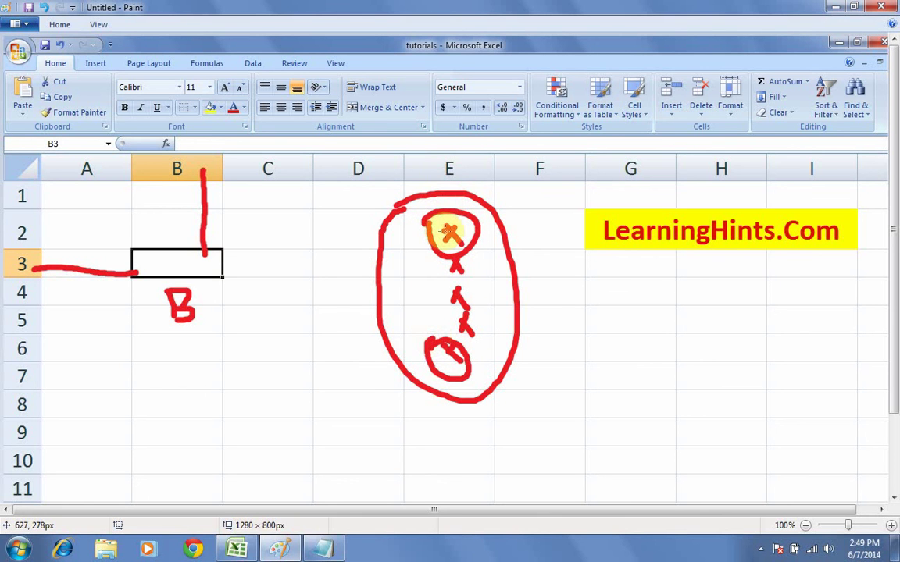
pyautogui.moveTo(436, 181); pyautogui.dragTo(435, 221)
pyautogui.moveTo(35, 229); pyautogui.dragTo(427, 221)
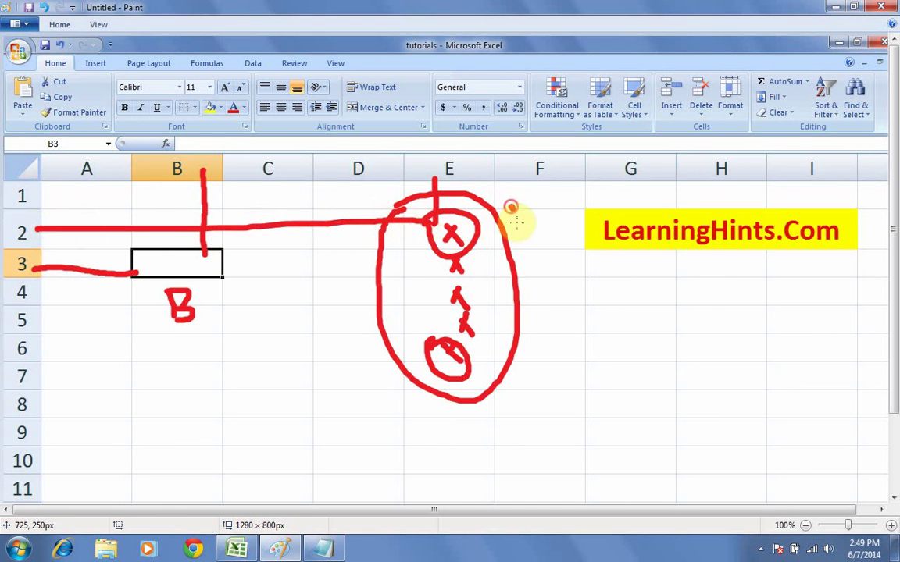
pyautogui.moveTo(514, 208)
pyautogui.mouseDown()
pyautogui.moveTo(538, 228)
pyautogui.moveTo(573, 225)
pyautogui.mouseUp()
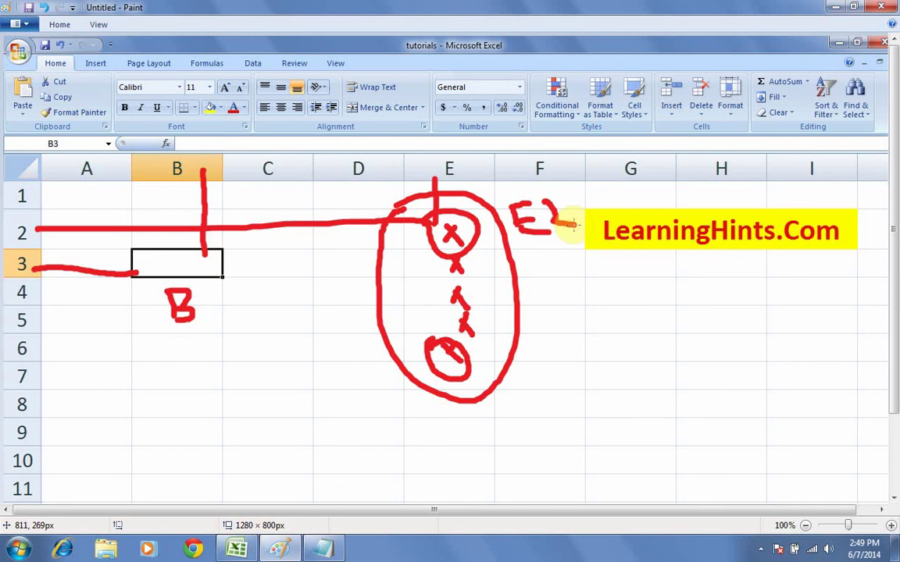
pyautogui.moveTo(467, 367)
pyautogui.mouseDown()
pyautogui.moveTo(476, 380)
pyautogui.moveTo(448, 373)
pyautogui.moveTo(442, 352)
pyautogui.moveTo(550, 391)
pyautogui.mouseUp()
# - Label the bottom cross E6 and link the E2 and E6 labels with a double arrow
pyautogui.moveTo(564, 370)
pyautogui.mouseDown()
pyautogui.moveTo(566, 408)
pyautogui.moveTo(566, 375)
pyautogui.moveTo(568, 395)
pyautogui.moveTo(560, 407)
pyautogui.moveTo(598, 407)
pyautogui.mouseUp()
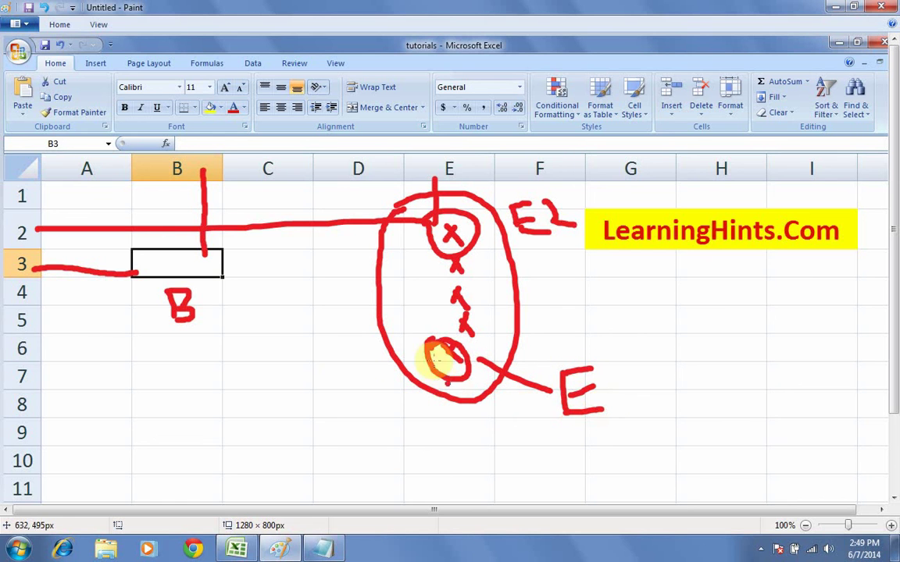
pyautogui.moveTo(15, 356); pyautogui.dragTo(428, 359)
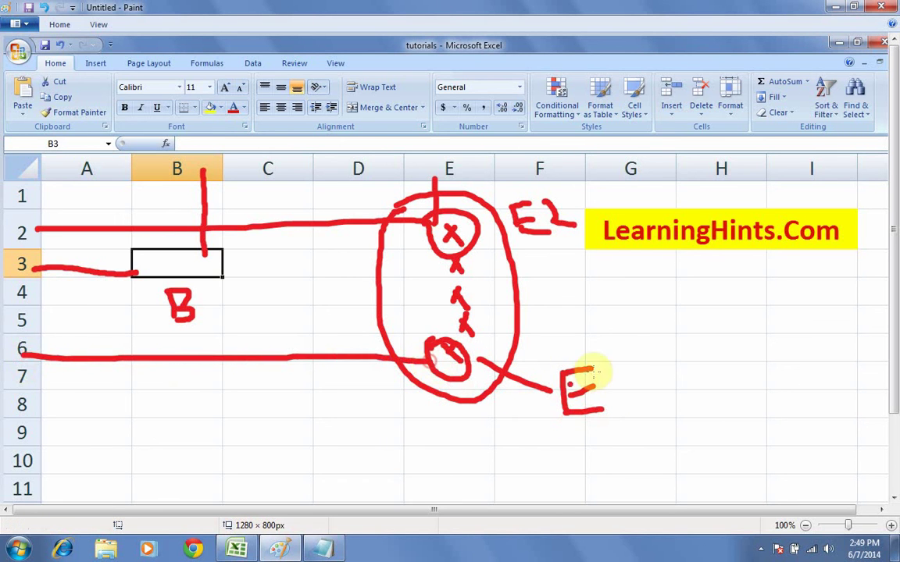
pyautogui.moveTo(613, 362)
pyautogui.mouseDown()
pyautogui.moveTo(616, 401)
pyautogui.moveTo(629, 388)
pyautogui.mouseUp()
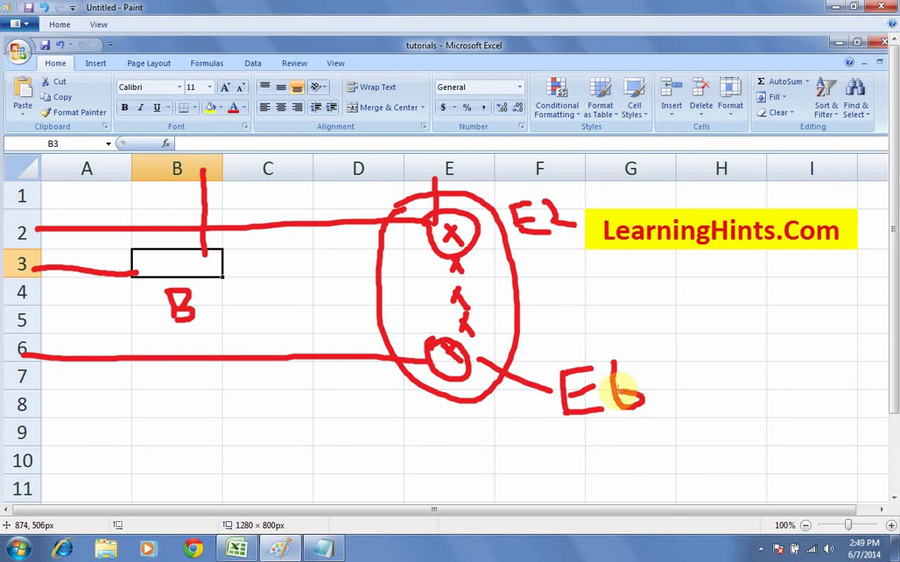
pyautogui.moveTo(547, 256); pyautogui.dragTo(572, 340)
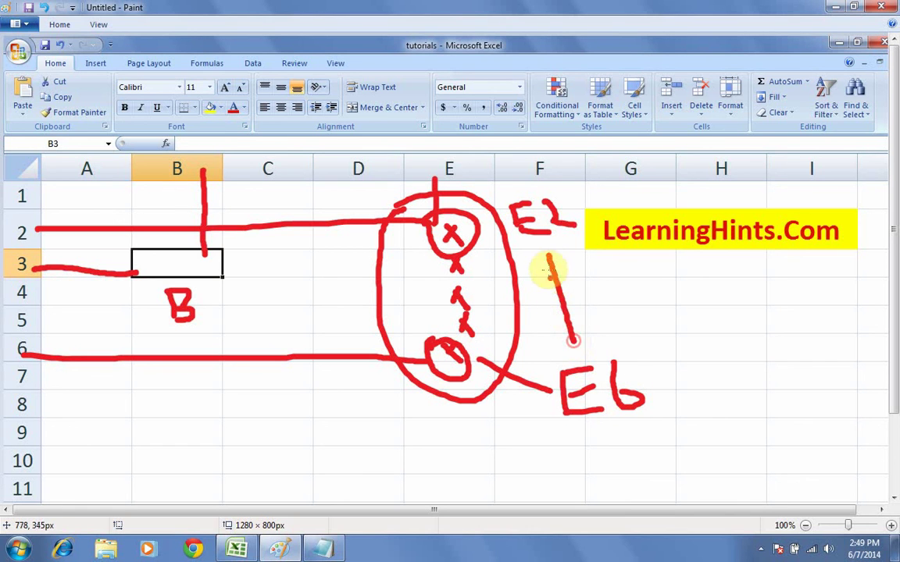
pyautogui.moveTo(551, 254)
pyautogui.mouseDown()
pyautogui.moveTo(538, 266)
pyautogui.moveTo(576, 275)
pyautogui.mouseUp()
pyautogui.moveTo(548, 324); pyautogui.dragTo(584, 322)
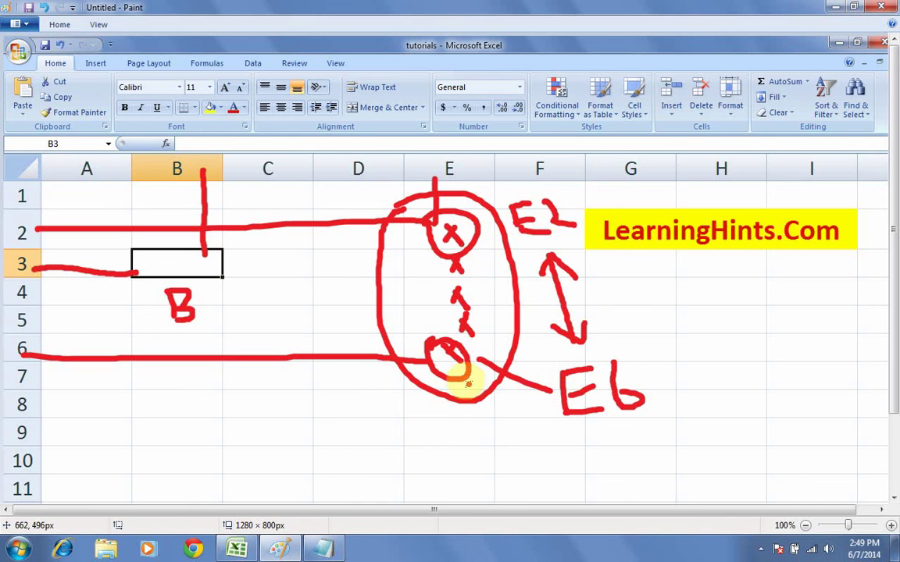
# - Write the note 'E2 : E6' below the drawing and circle it
pyautogui.moveTo(447, 461)
pyautogui.mouseDown()
pyautogui.moveTo(448, 485)
pyautogui.moveTo(462, 473)
pyautogui.moveTo(480, 489)
pyautogui.moveTo(522, 492)
pyautogui.mouseUp()
pyautogui.click(567, 453)
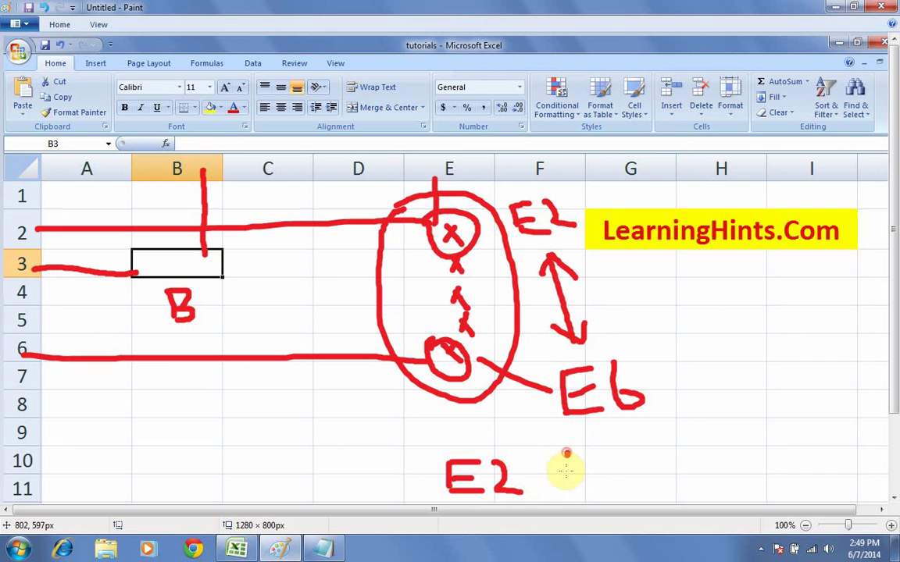
pyautogui.click(565, 485)
pyautogui.moveTo(615, 450)
pyautogui.mouseDown()
pyautogui.moveTo(614, 489)
pyautogui.moveTo(638, 447)
pyautogui.moveTo(630, 468)
pyautogui.moveTo(639, 486)
pyautogui.mouseUp()
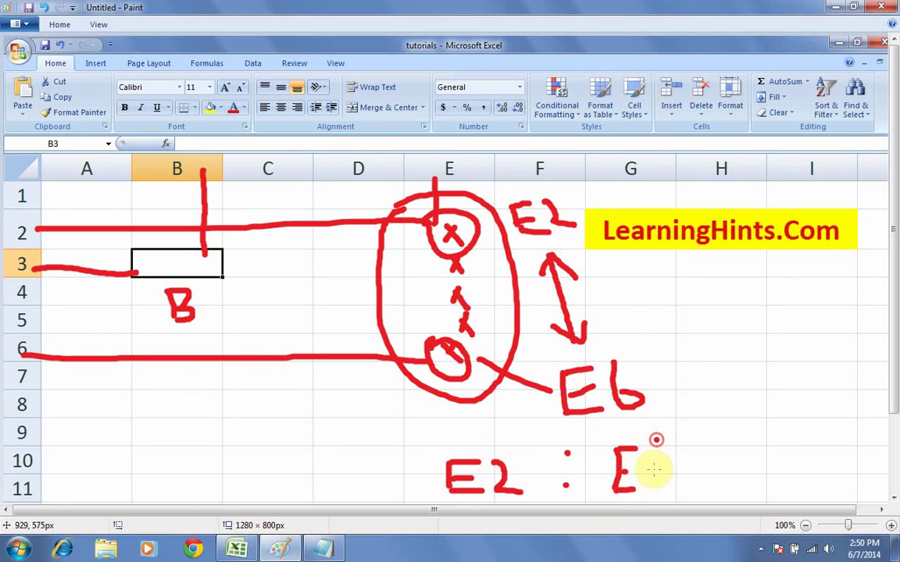
pyautogui.moveTo(657, 440)
pyautogui.mouseDown()
pyautogui.moveTo(657, 477)
pyautogui.moveTo(649, 470)
pyautogui.mouseUp()
pyautogui.moveTo(446, 437)
pyautogui.mouseDown()
pyautogui.moveTo(602, 426)
pyautogui.moveTo(653, 502)
pyautogui.moveTo(428, 496)
pyautogui.moveTo(451, 447)
pyautogui.mouseUp()
# - Switch from Paint back to the Excel workbook showing D2:D5 in cell E7
pyautogui.click(236, 549)
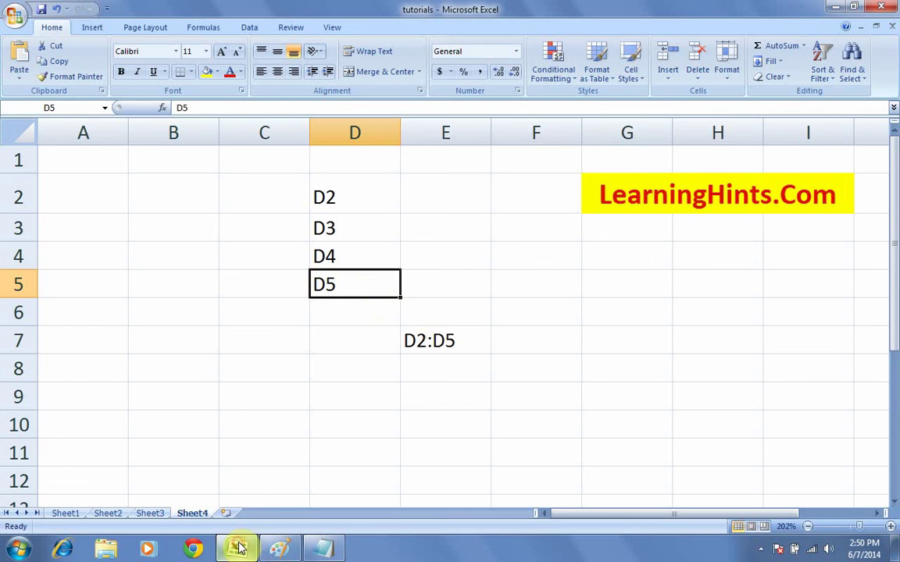